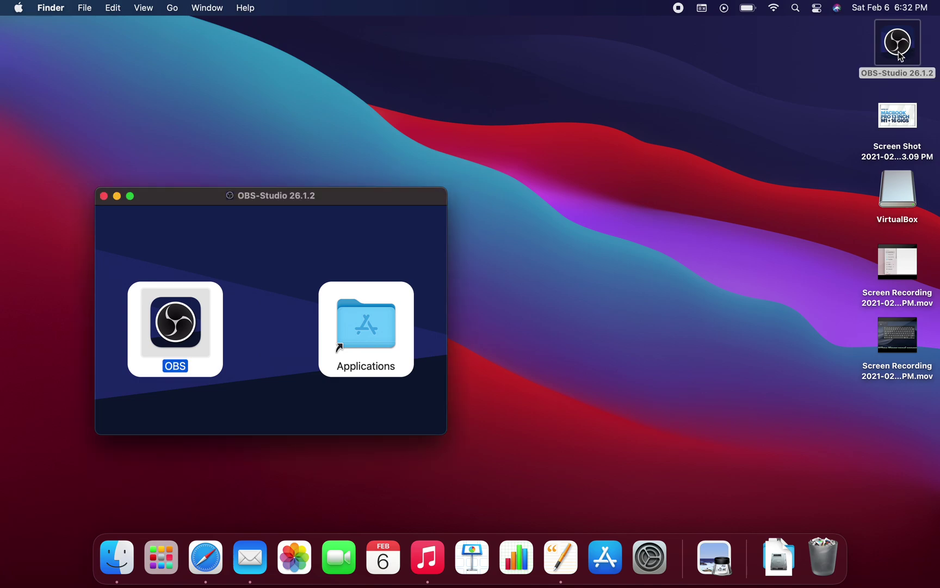
Launch OBS Studio 26.1.2 from the mounted disk image.
{"action": "double_click", "coordinate": [191, 331]}
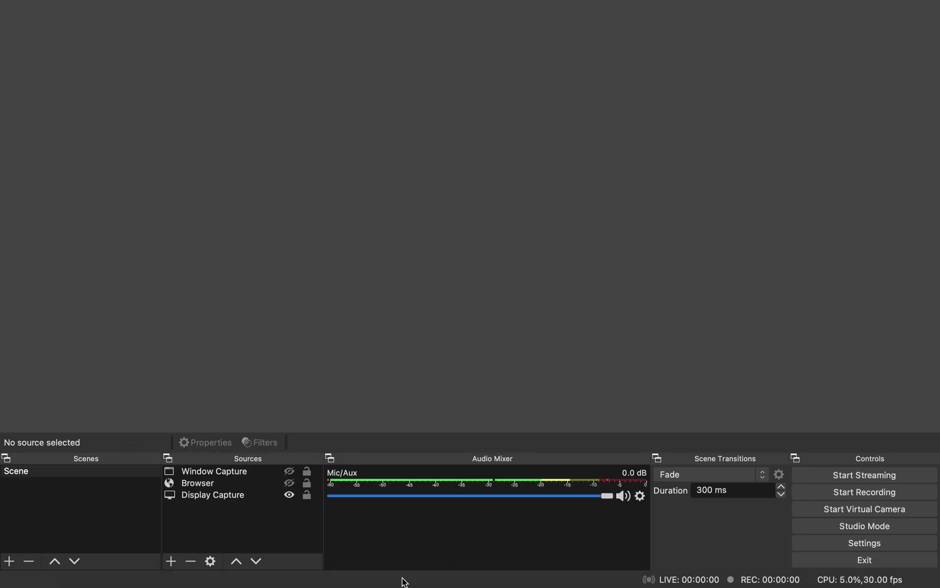
Select the scene named Scene and remove its Window Capture source.
{"action": "left_click", "coordinate": [26, 475]}
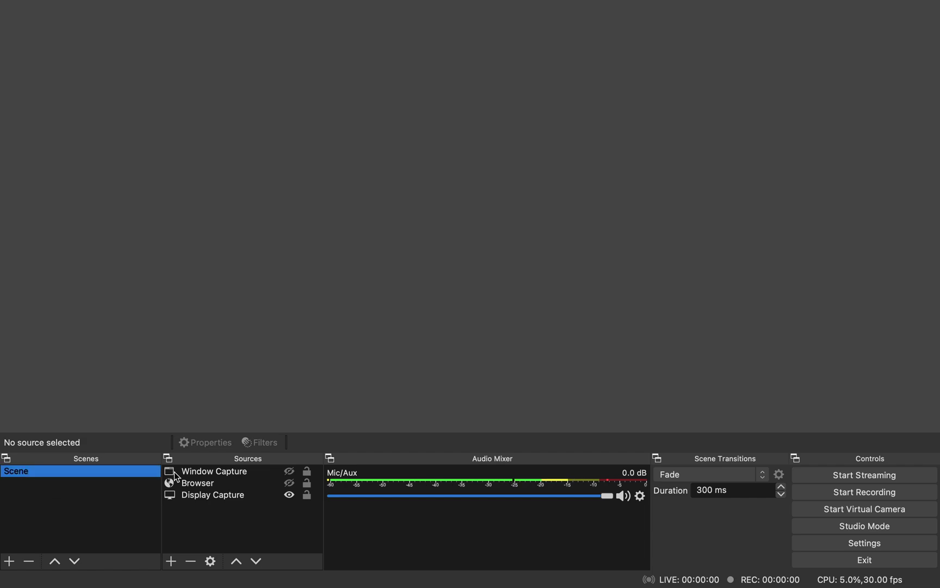
{"action": "right_click", "coordinate": [230, 473]}
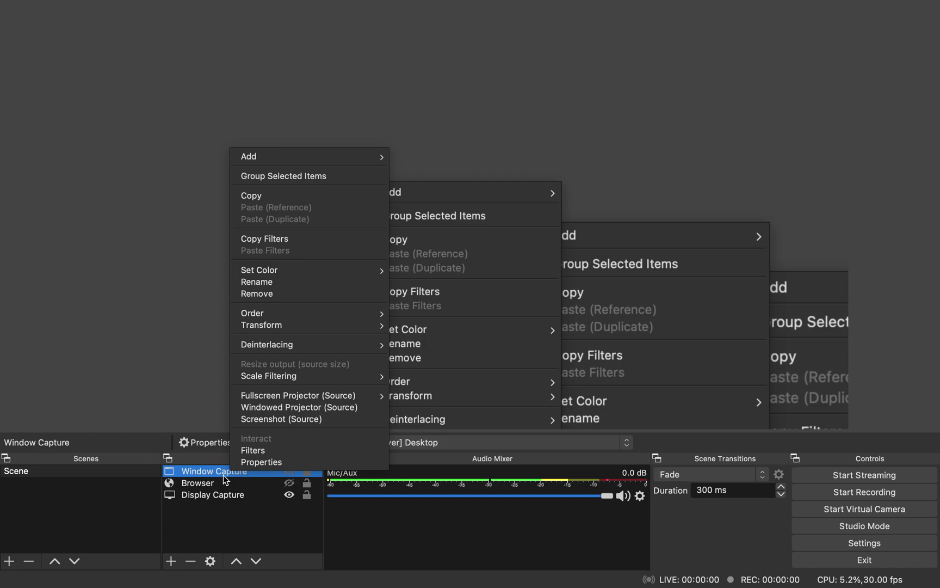
{"action": "mouse_move", "coordinate": [260, 314]}
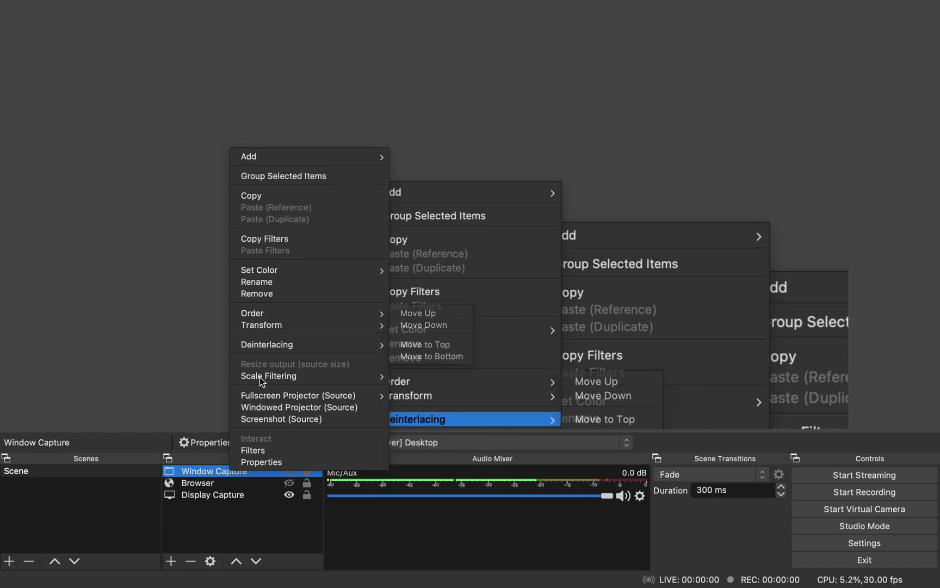
{"action": "left_click", "coordinate": [258, 294]}
{"action": "left_click", "coordinate": [561, 306]}
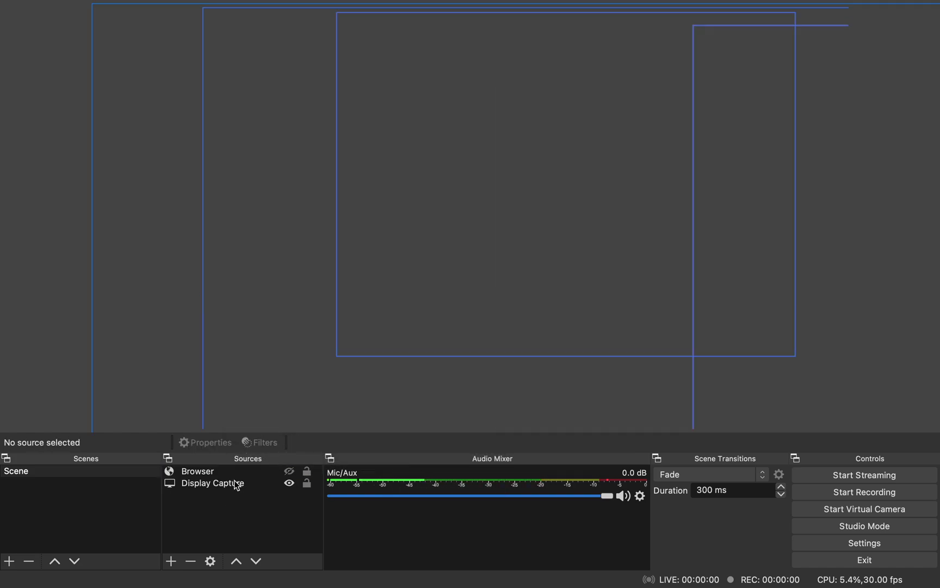
Remove the Browser and Display Capture sources, confirming each removal.
{"action": "right_click", "coordinate": [223, 473]}
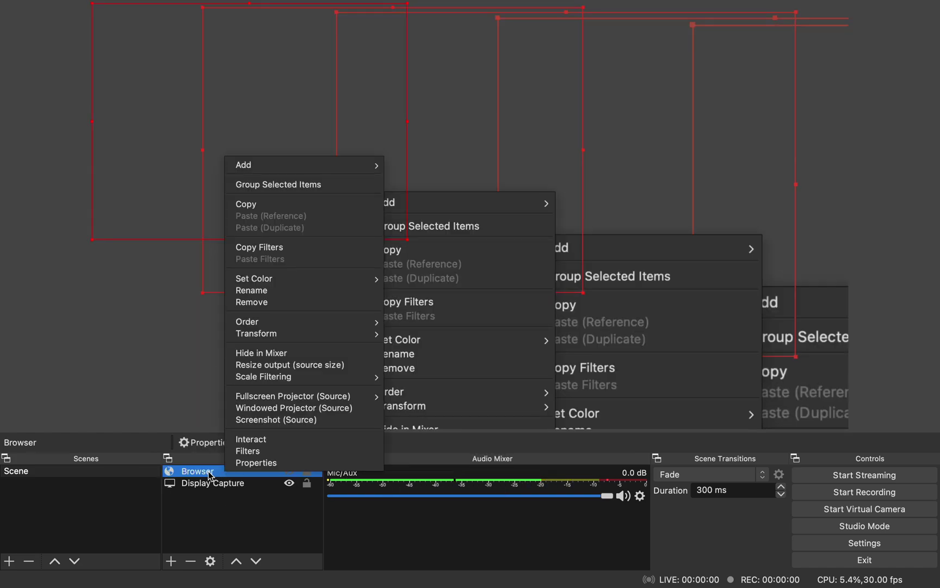
{"action": "left_click", "coordinate": [306, 303]}
{"action": "left_click", "coordinate": [549, 313]}
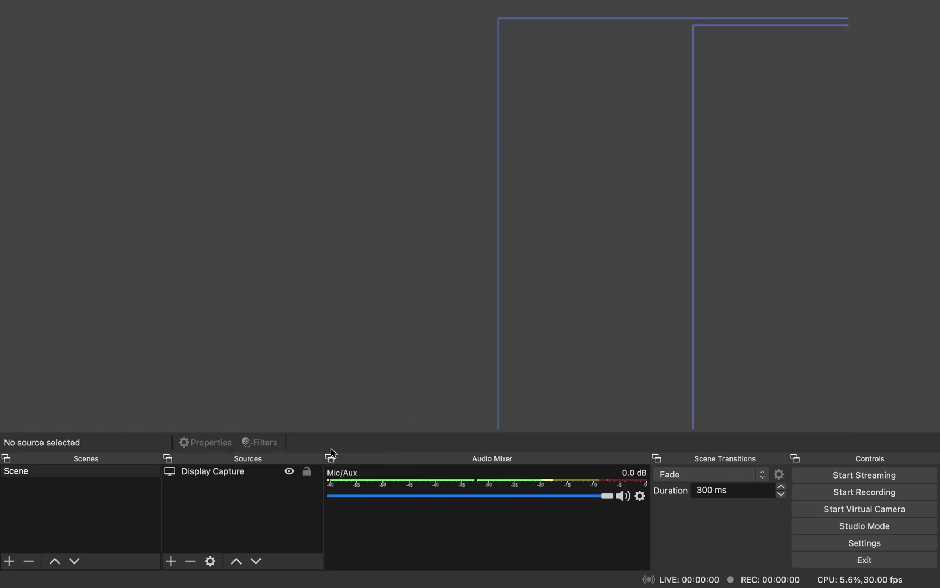
{"action": "right_click", "coordinate": [251, 472]}
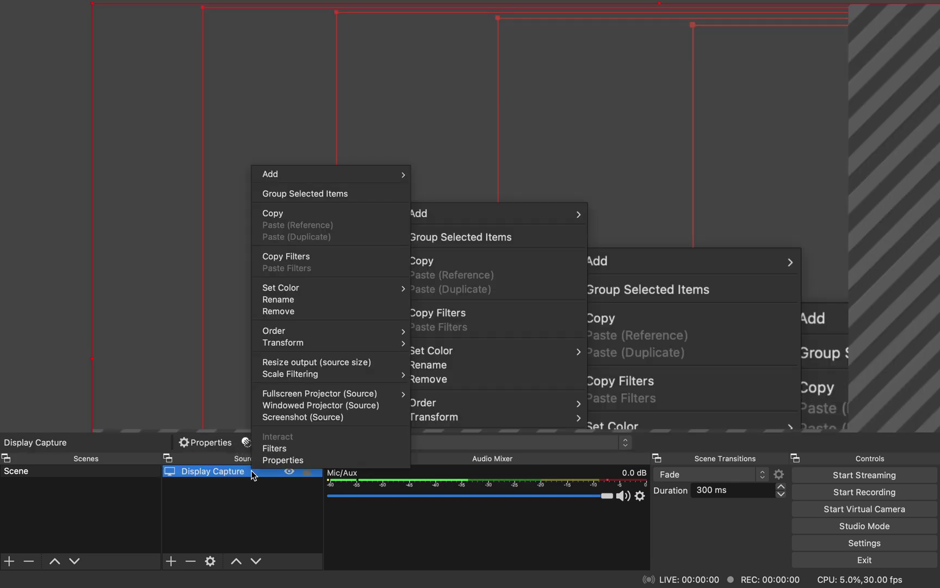
{"action": "left_click", "coordinate": [335, 313]}
{"action": "left_click", "coordinate": [561, 306]}
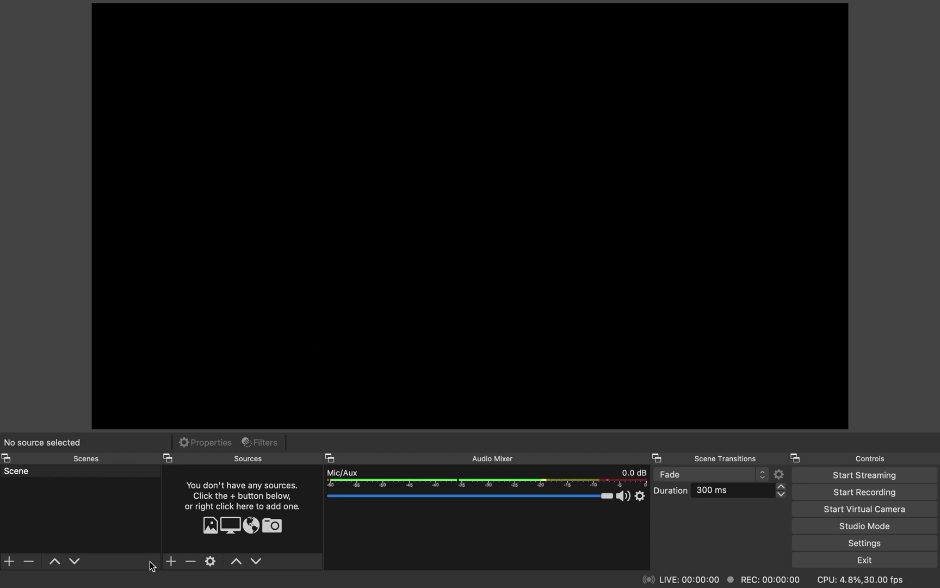
Add a Display Capture source named Display Capture capturing display 0.
{"action": "left_click", "coordinate": [173, 564]}
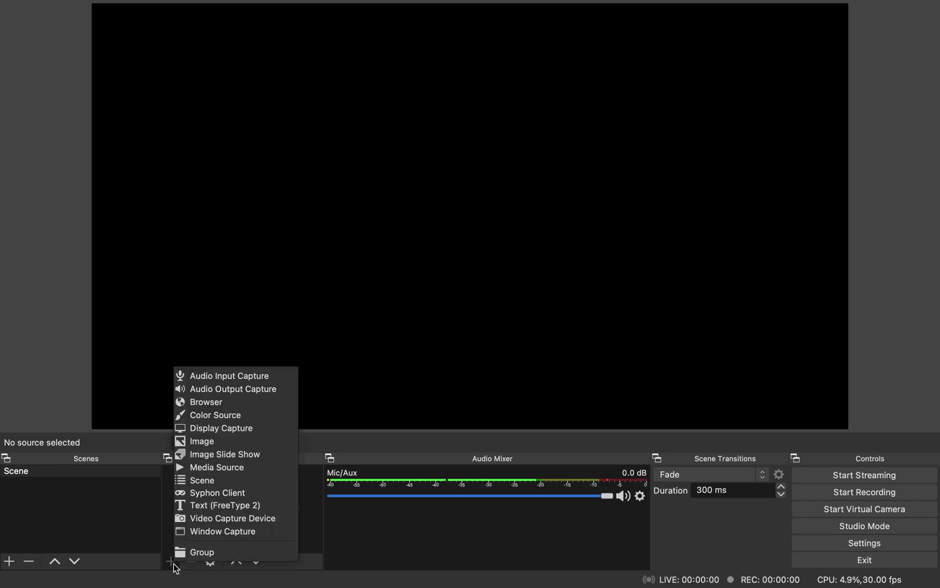
{"action": "left_click", "coordinate": [237, 428]}
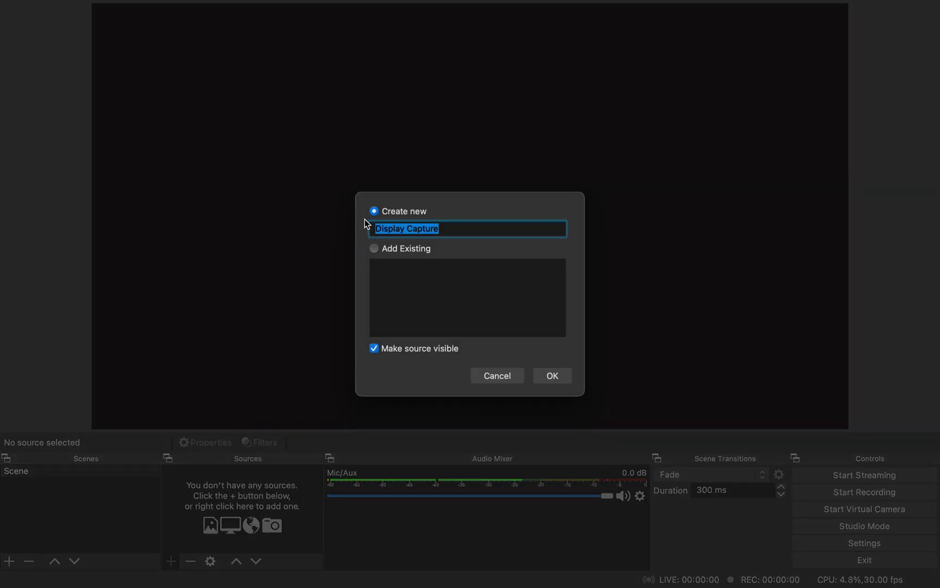
{"action": "left_click", "coordinate": [562, 375]}
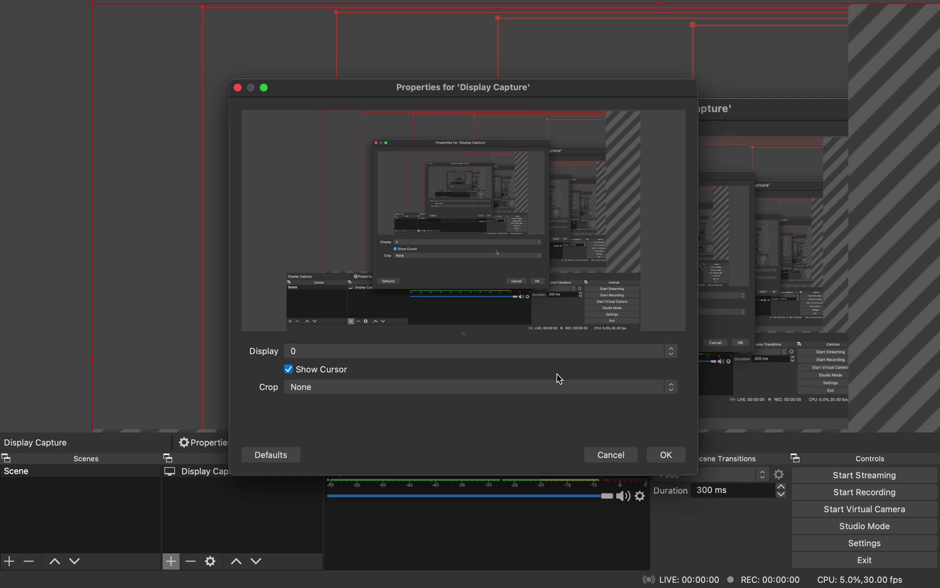
{"action": "left_click", "coordinate": [669, 456]}
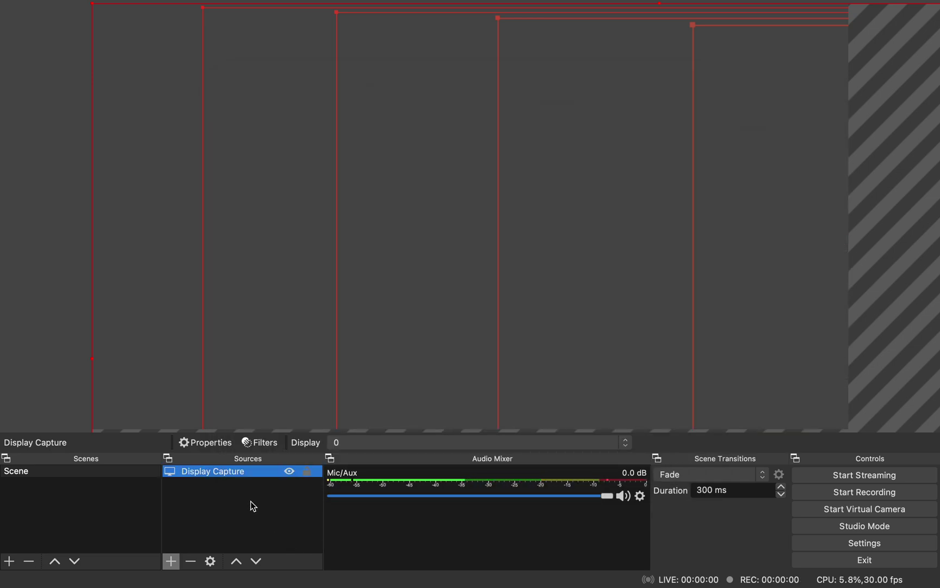
{"action": "right_click", "coordinate": [253, 472]}
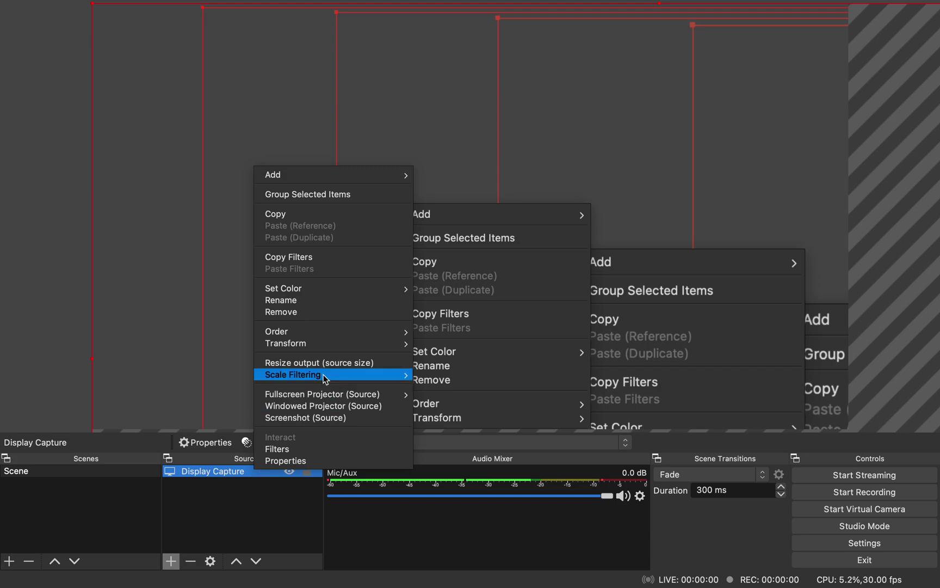
Choose Resize output (source size), decline the resize prompt, and start recording.
{"action": "left_click", "coordinate": [353, 363]}
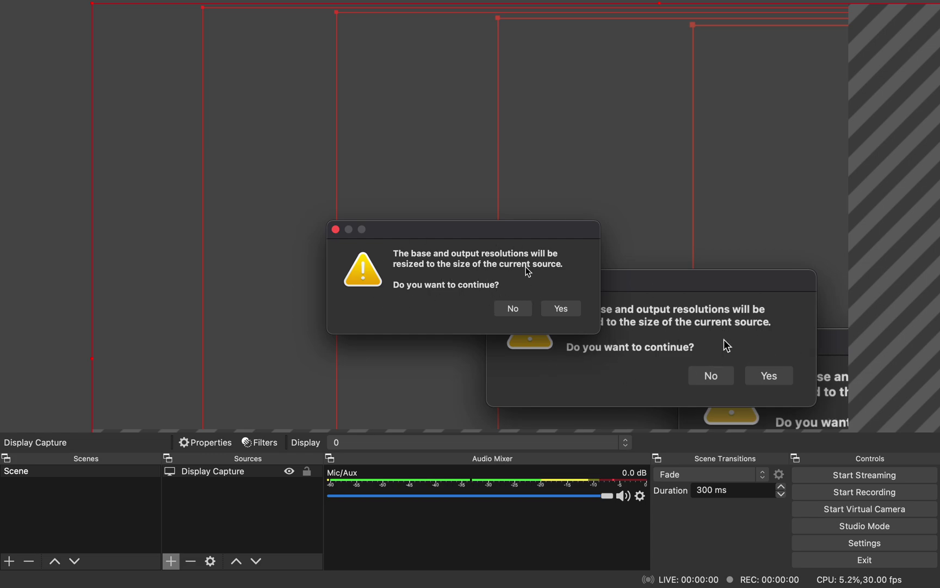
{"action": "left_click", "coordinate": [515, 309]}
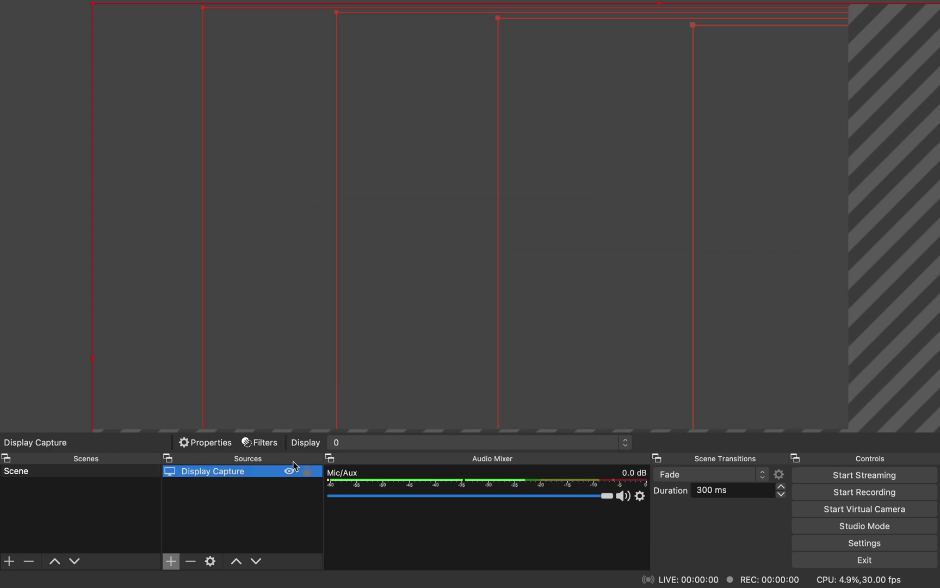
{"action": "left_click", "coordinate": [864, 495]}
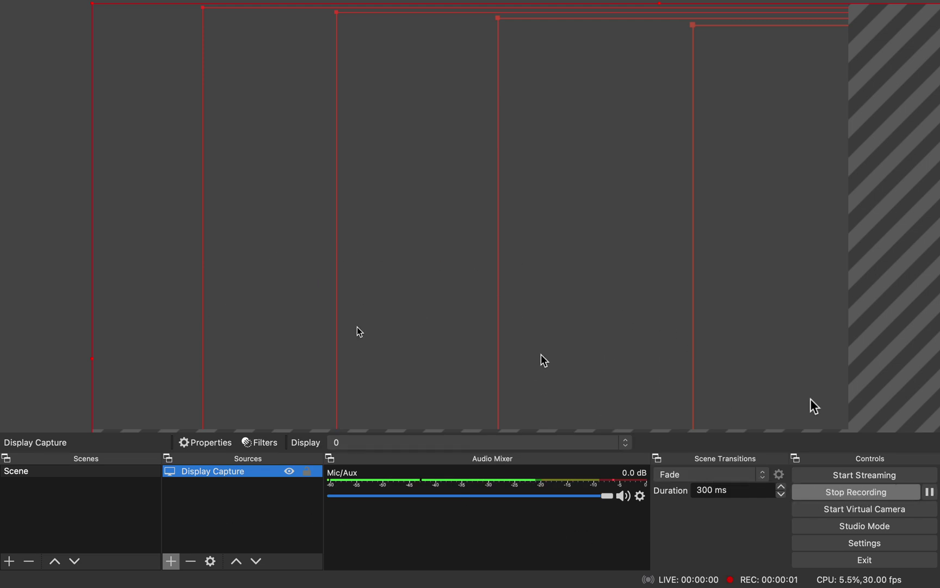
Scroll the OBS forum thread in Safari to the top, then return to OBS.
{"action": "mouse_move", "coordinate": [796, 585]}
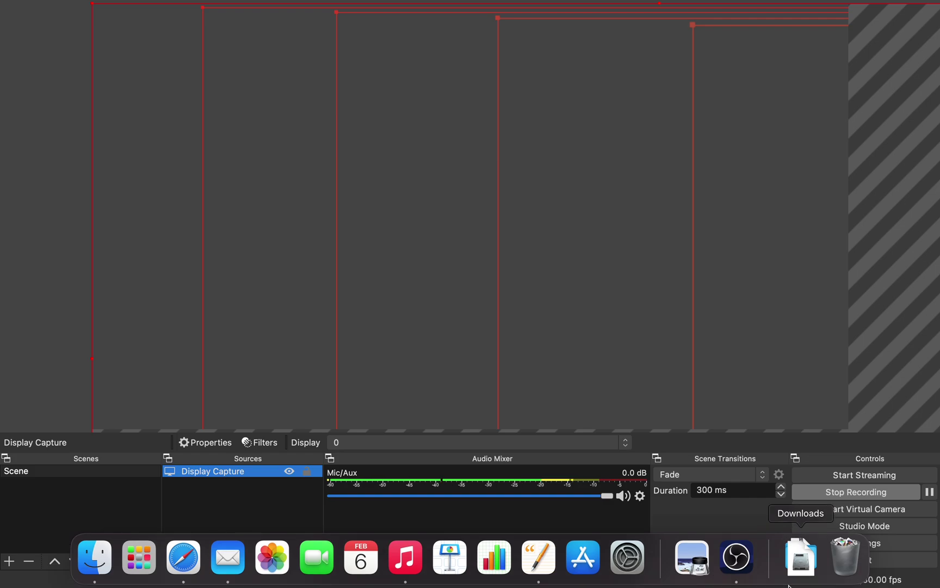
{"action": "left_click", "coordinate": [179, 559]}
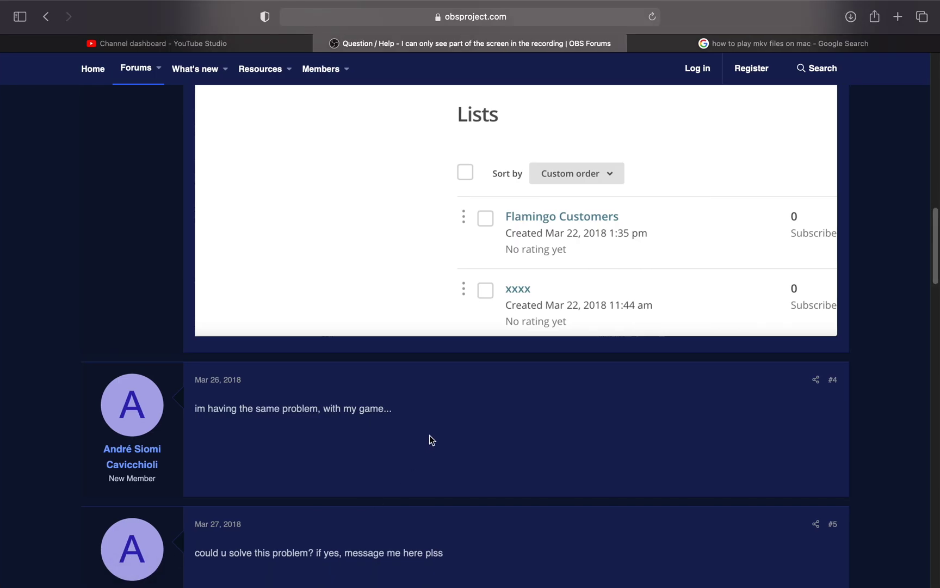
{"action": "scroll", "coordinate": [430, 437], "scroll_direction": "up", "scroll_amount": 20}
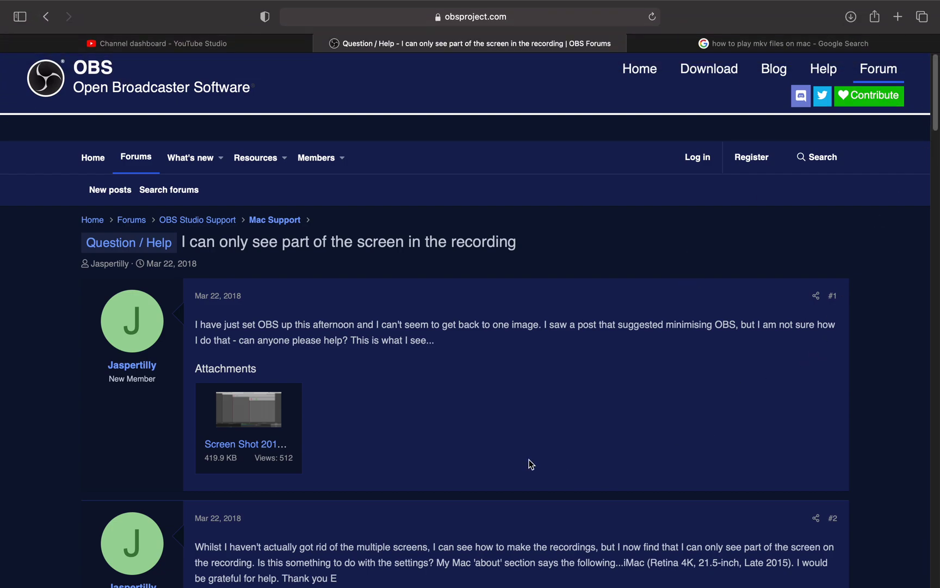
{"action": "key", "text": "ctrl+Left"}
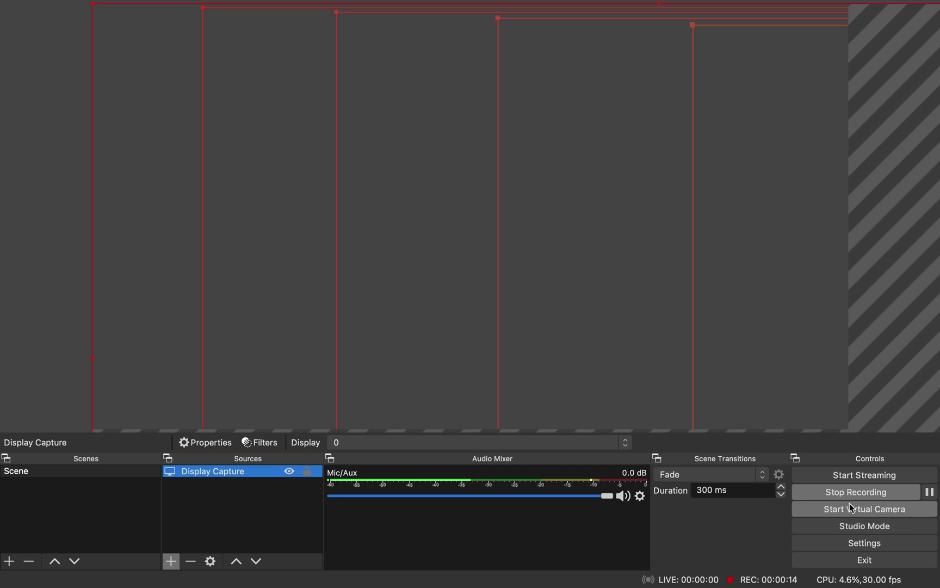
Stop the recording and show the Movies recordings folder via File > Show Recordings.
{"action": "left_click", "coordinate": [861, 496]}
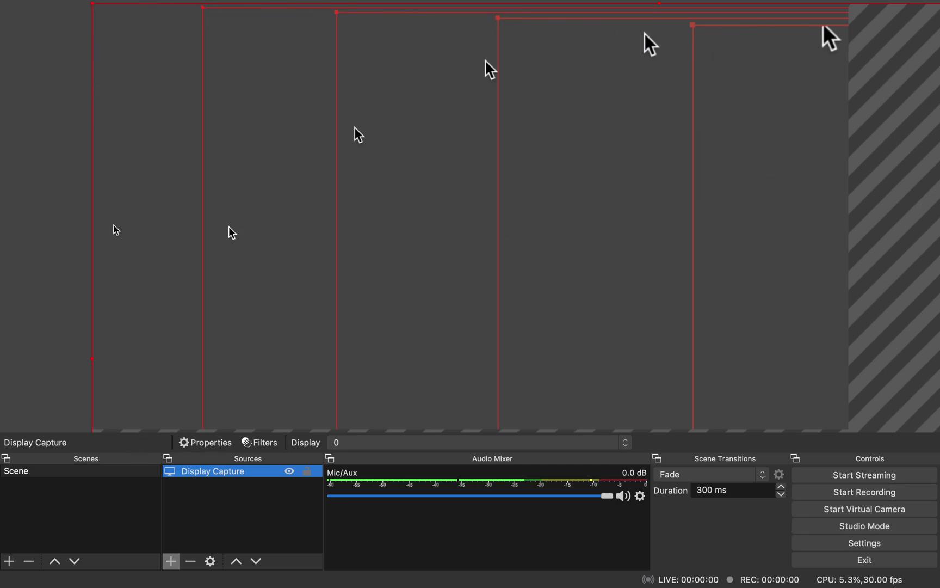
{"action": "left_click", "coordinate": [289, 551]}
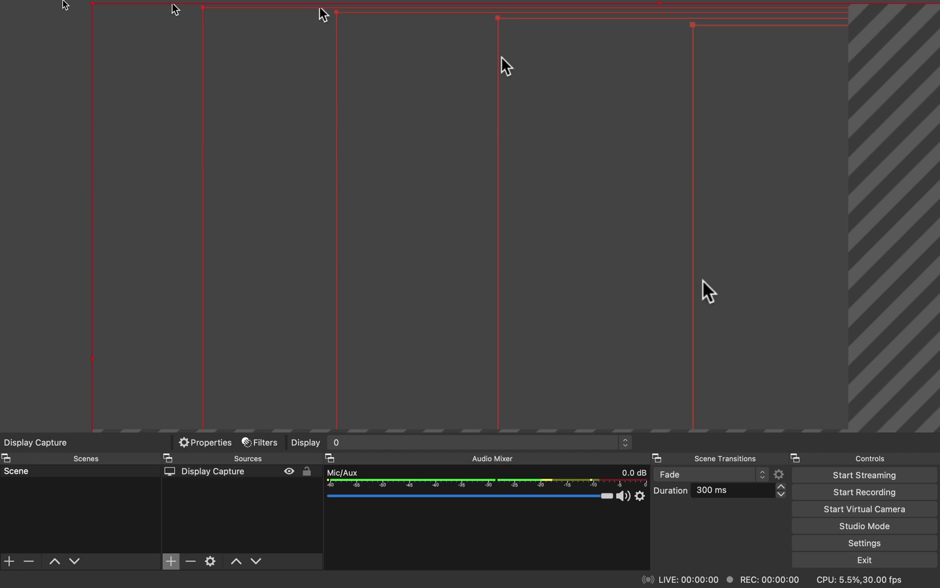
{"action": "mouse_move", "coordinate": [5, 2]}
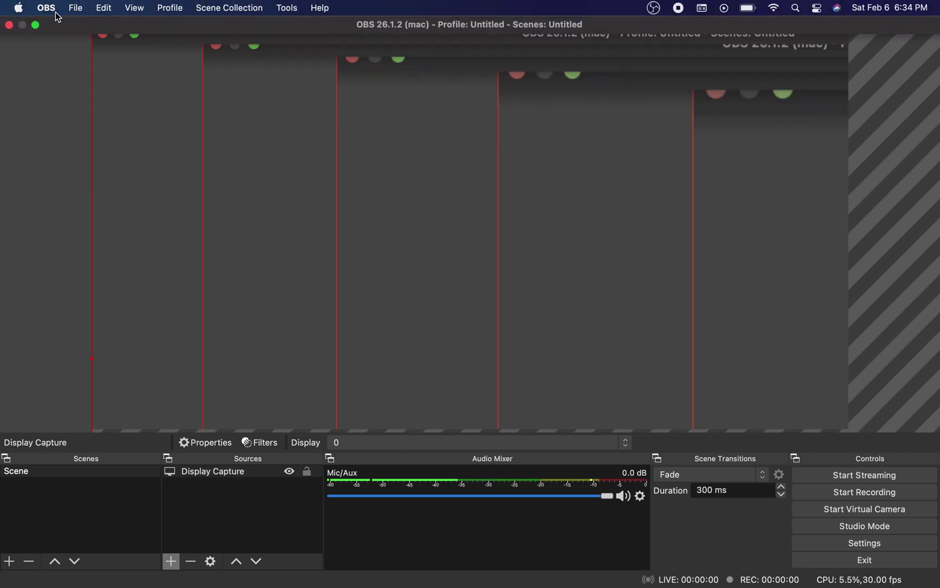
{"action": "left_click", "coordinate": [76, 16]}
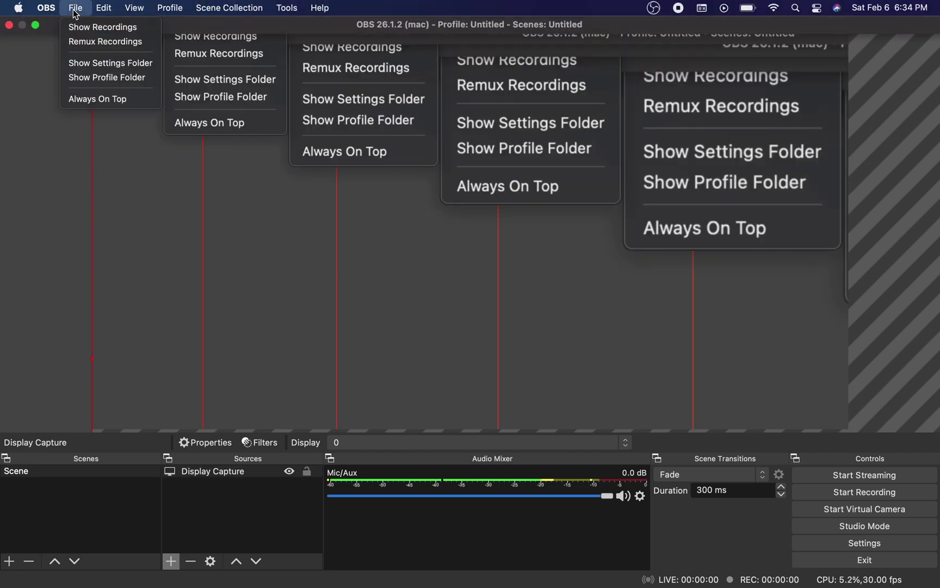
{"action": "left_click", "coordinate": [99, 27]}
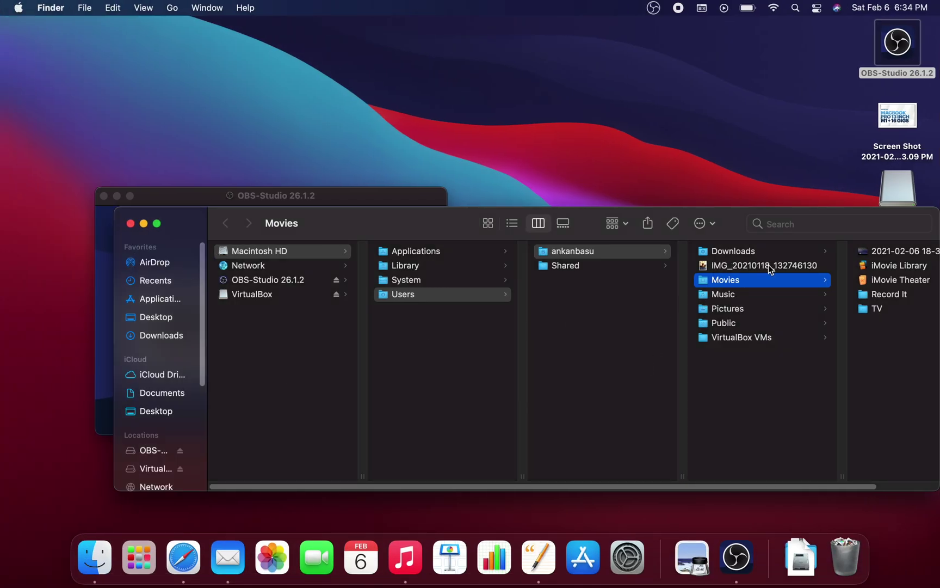
{"action": "double_click", "coordinate": [896, 253]}
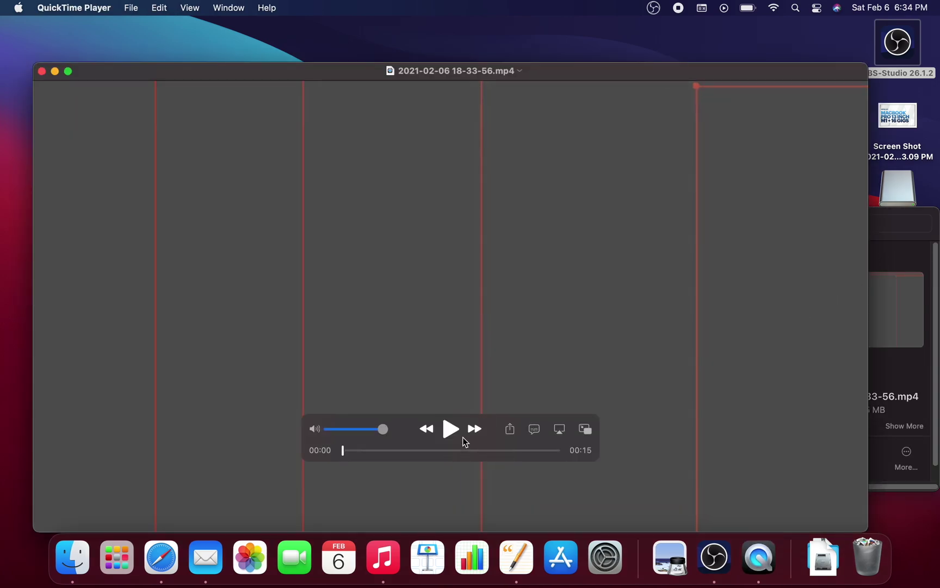
{"action": "left_click", "coordinate": [331, 429]}
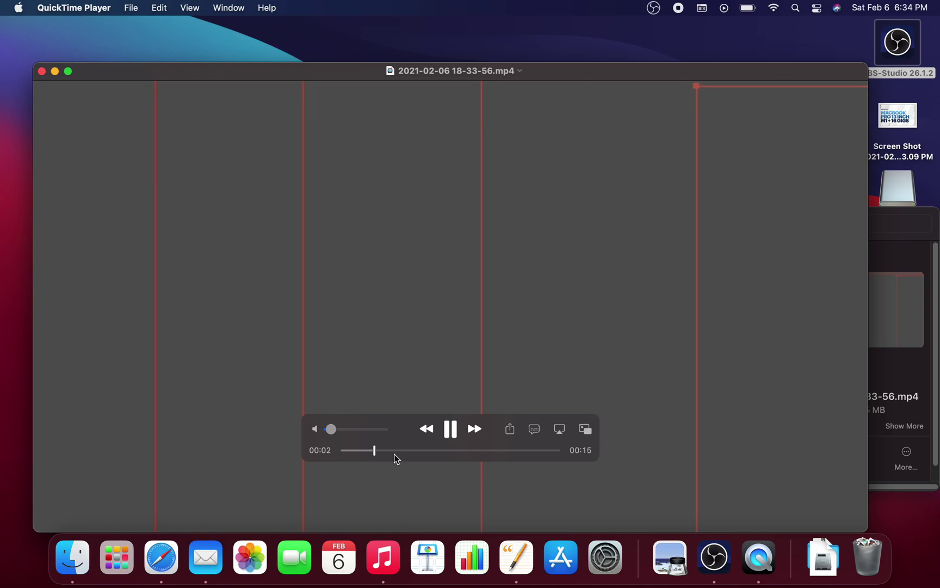
{"action": "left_click", "coordinate": [423, 451]}
{"action": "left_click", "coordinate": [41, 71]}
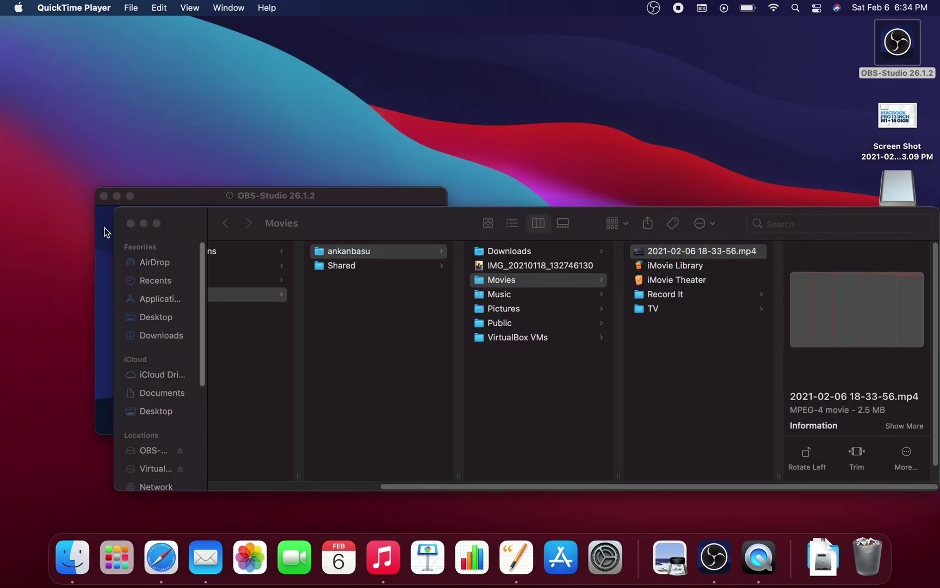
Resize base and output resolutions to the Display Capture source, then start a new recording.
{"action": "key", "text": "super+Tab"}
{"action": "key", "text": "super+Tab"}
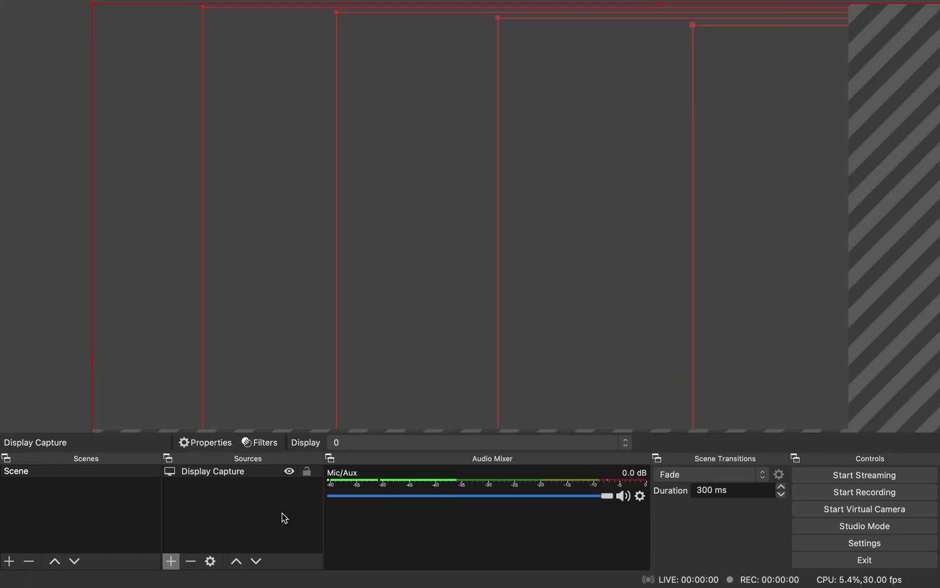
{"action": "right_click", "coordinate": [233, 472]}
{"action": "mouse_move", "coordinate": [289, 392]}
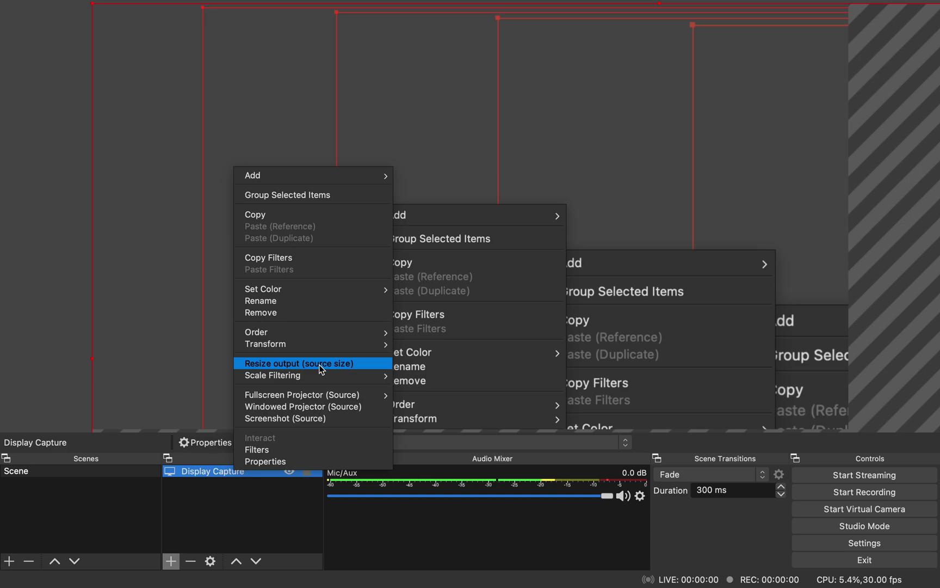
{"action": "left_click", "coordinate": [321, 369]}
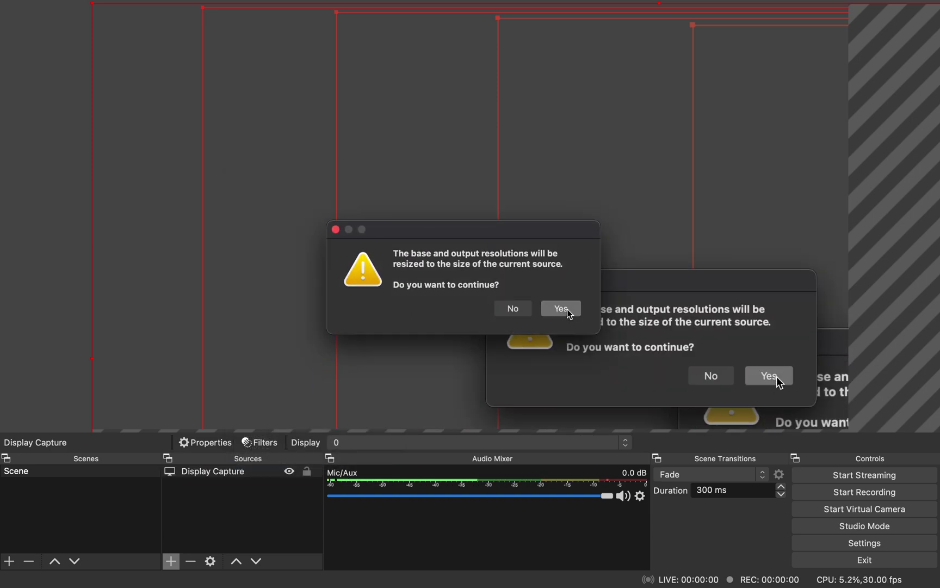
{"action": "left_click", "coordinate": [561, 308]}
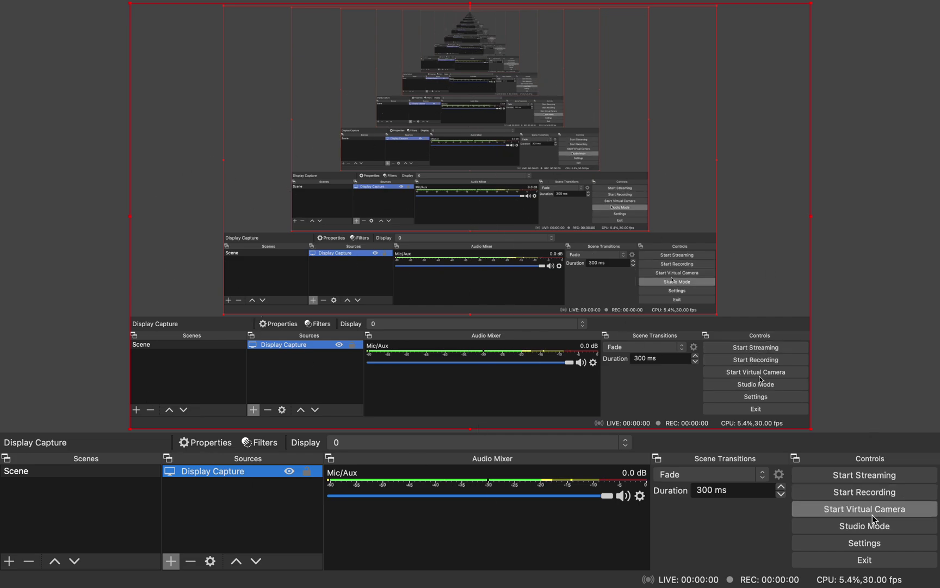
{"action": "left_click", "coordinate": [886, 492]}
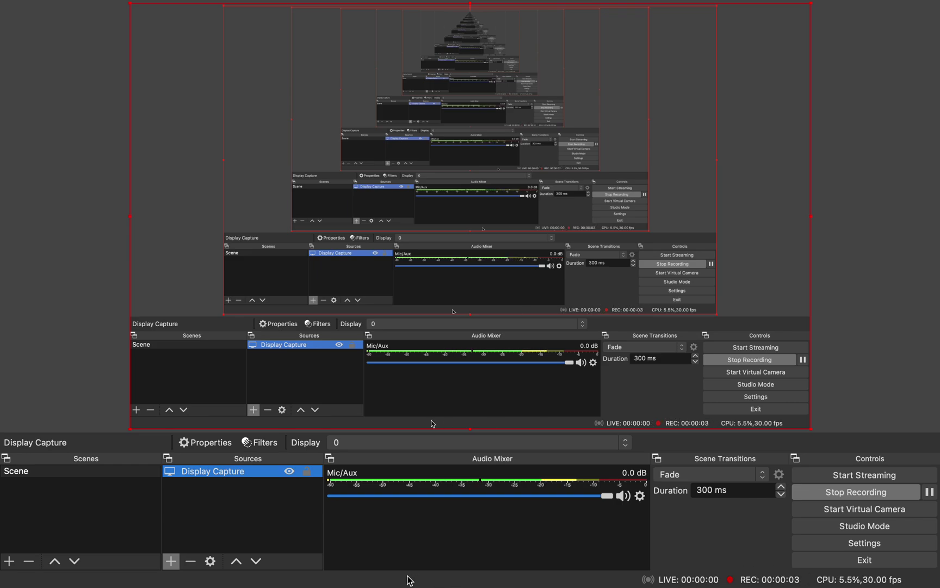
{"action": "key", "text": "super+Tab"}
{"action": "key", "text": "super+Tab"}
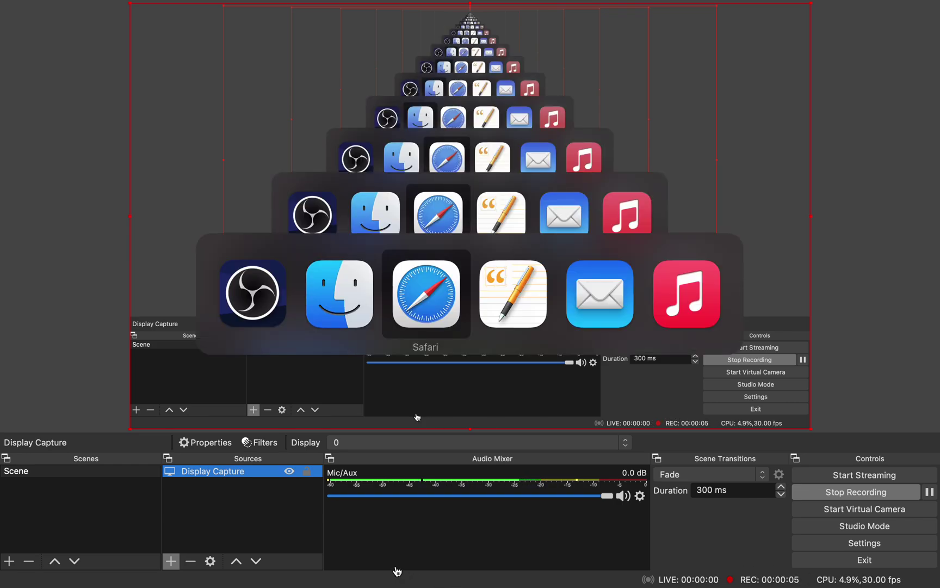
Scroll the forum thread down to the MailChimp screenshots and back, then return to OBS.
{"action": "scroll", "coordinate": [324, 317], "scroll_direction": "down", "scroll_amount": 5}
{"action": "scroll", "coordinate": [324, 317], "scroll_direction": "down", "scroll_amount": 10}
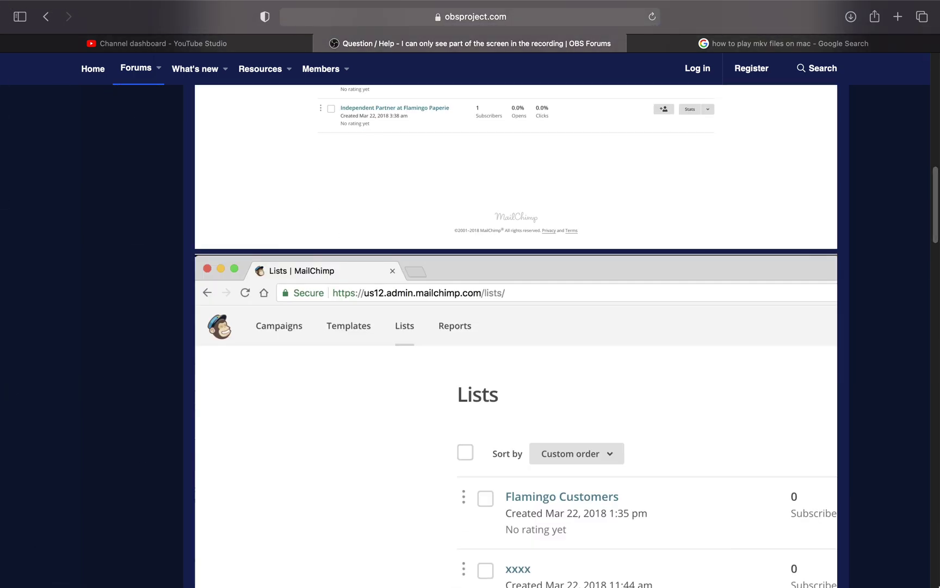
{"action": "mouse_move", "coordinate": [874, 582]}
{"action": "scroll", "coordinate": [769, 348], "scroll_direction": "up", "scroll_amount": 10}
{"action": "scroll", "coordinate": [771, 350], "scroll_direction": "up", "scroll_amount": 2}
{"action": "scroll", "coordinate": [770, 353], "scroll_direction": "down", "scroll_amount": 15}
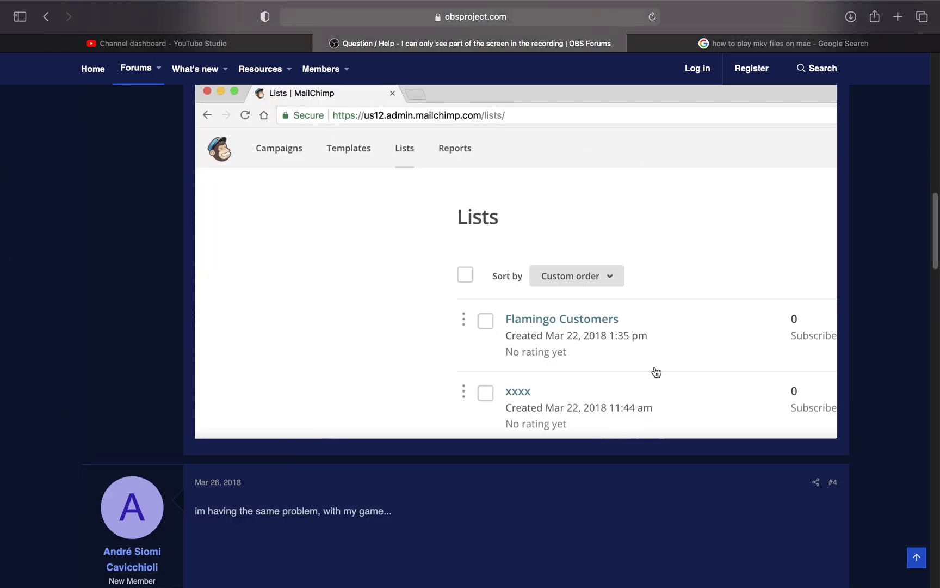
{"action": "key", "text": "super+Tab"}
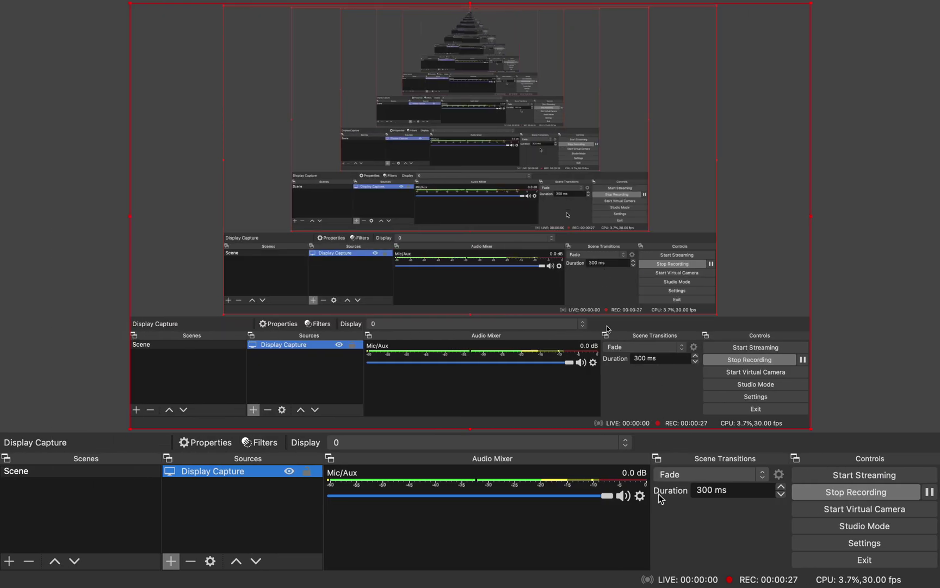
{"action": "left_click", "coordinate": [843, 493]}
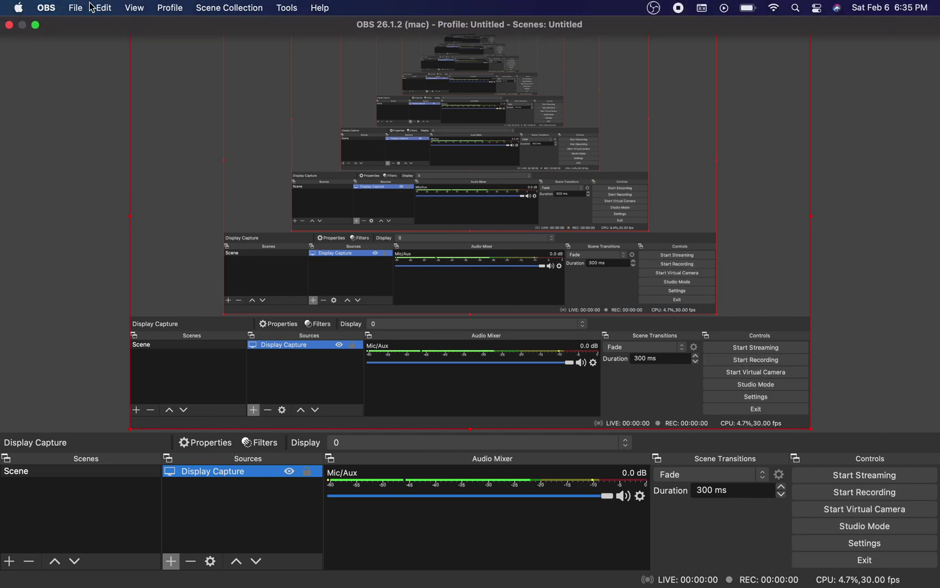
{"action": "left_click", "coordinate": [75, 8]}
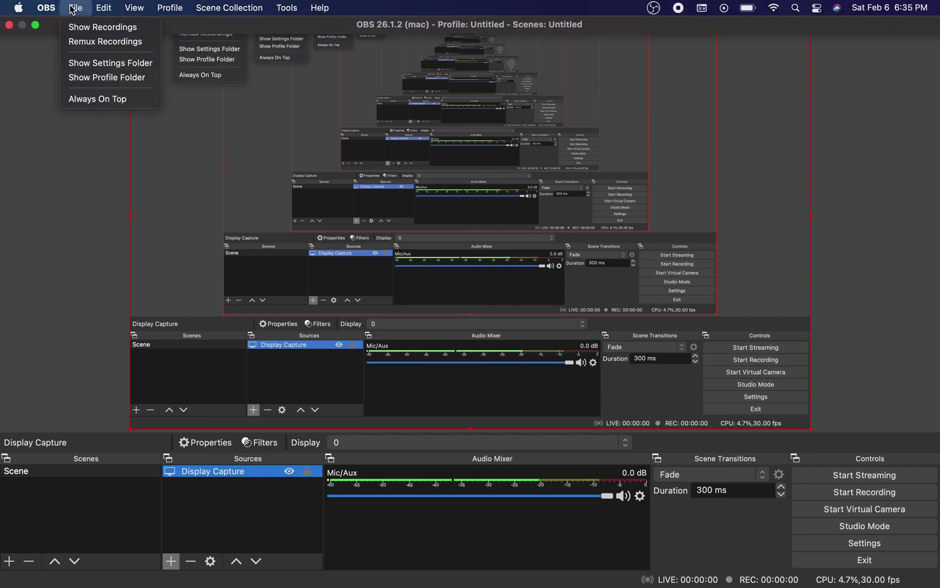
{"action": "left_click", "coordinate": [105, 31]}
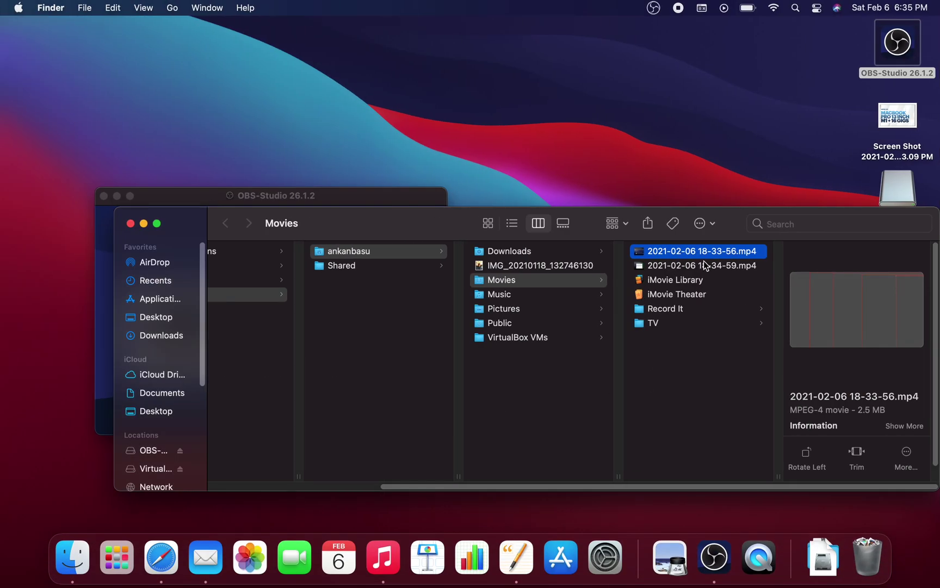
{"action": "left_click", "coordinate": [702, 266]}
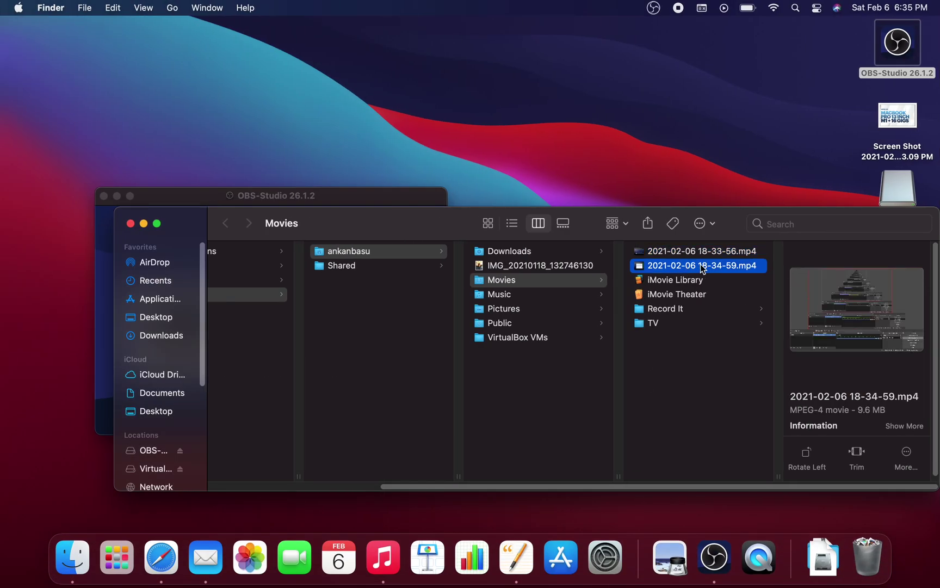
{"action": "double_click", "coordinate": [702, 267]}
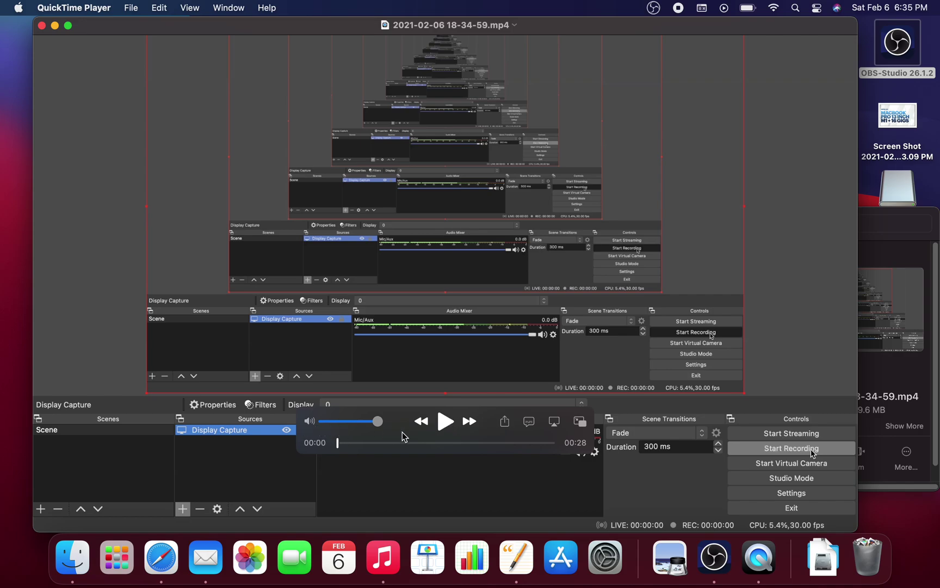
Play the 28-second recording muted in full screen, then exit full screen.
{"action": "left_click", "coordinate": [445, 428]}
{"action": "left_click", "coordinate": [325, 422]}
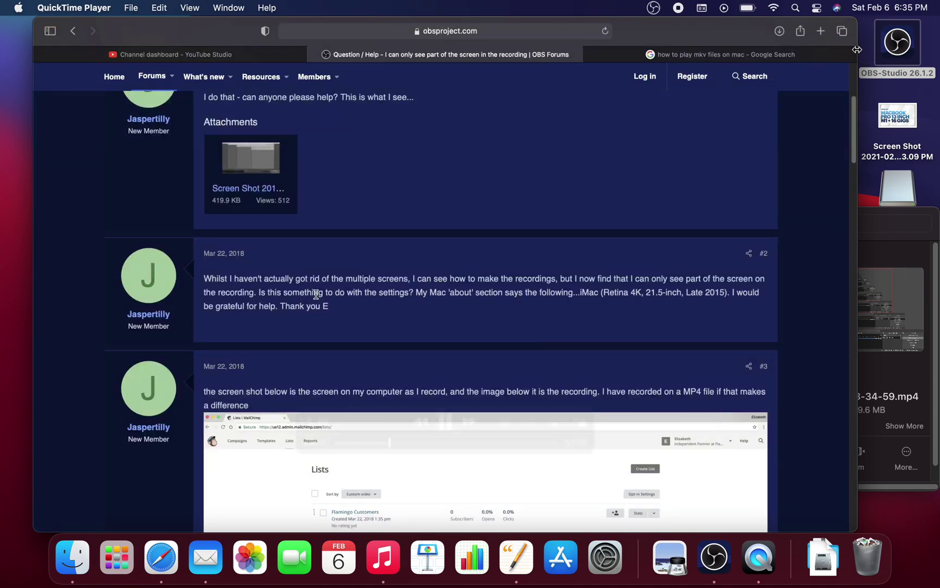
{"action": "mouse_move", "coordinate": [453, 354]}
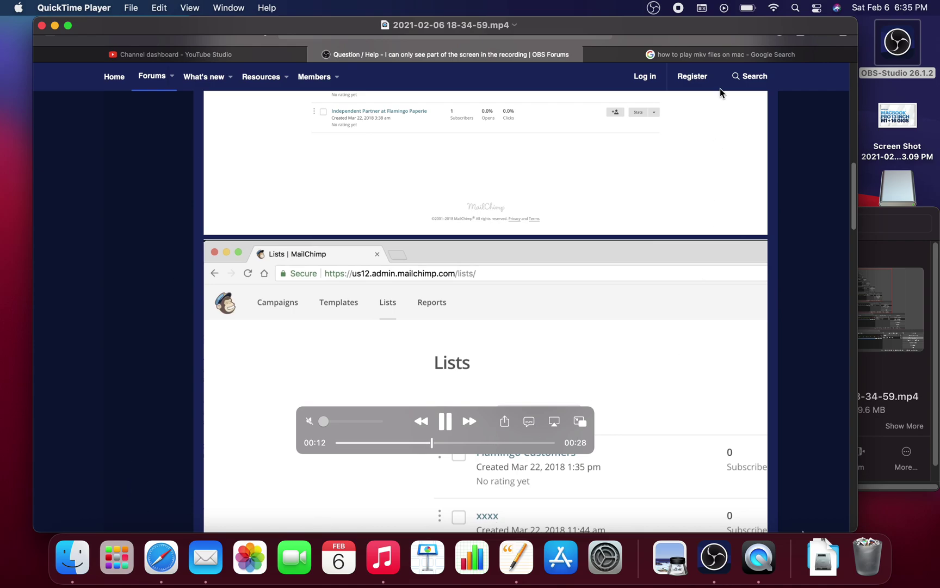
{"action": "left_click", "coordinate": [67, 26]}
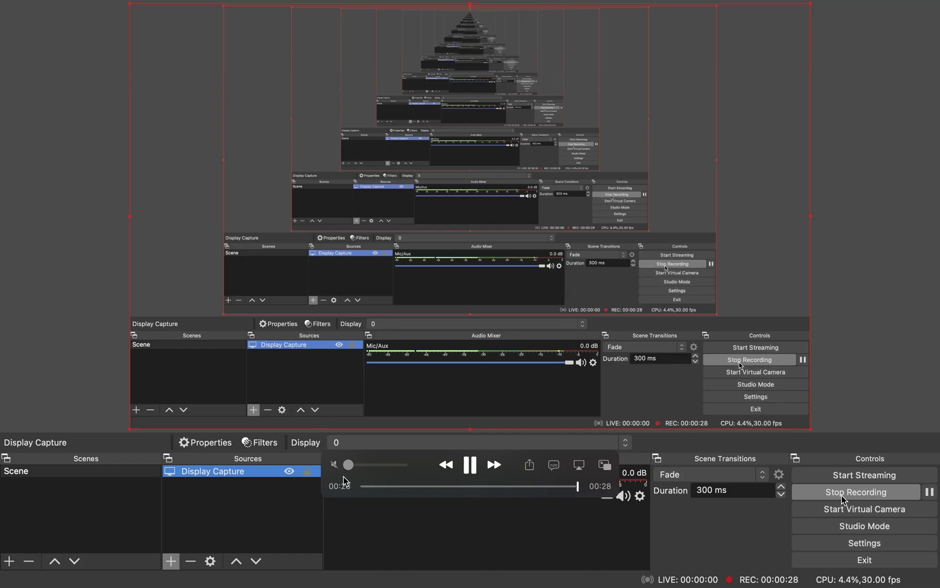
{"action": "key", "text": "Escape"}
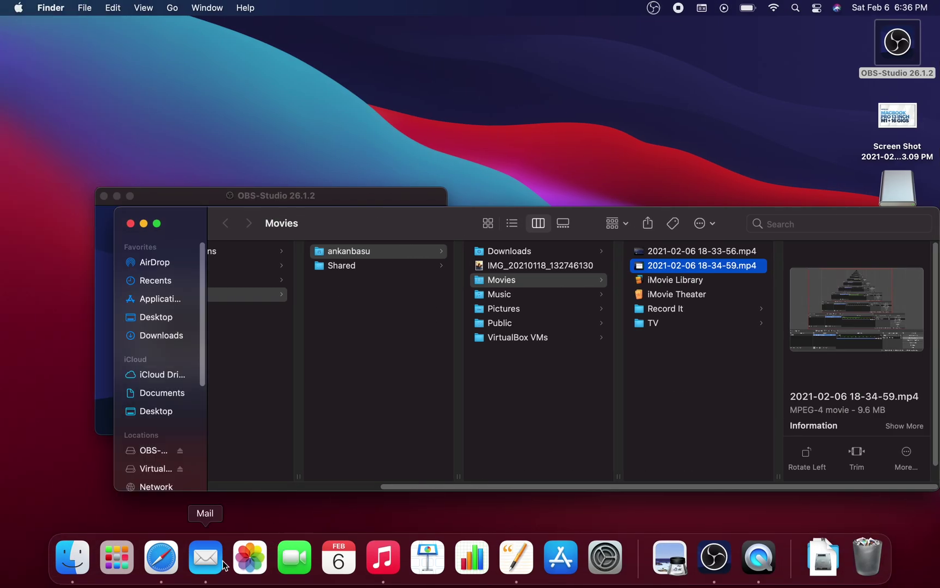